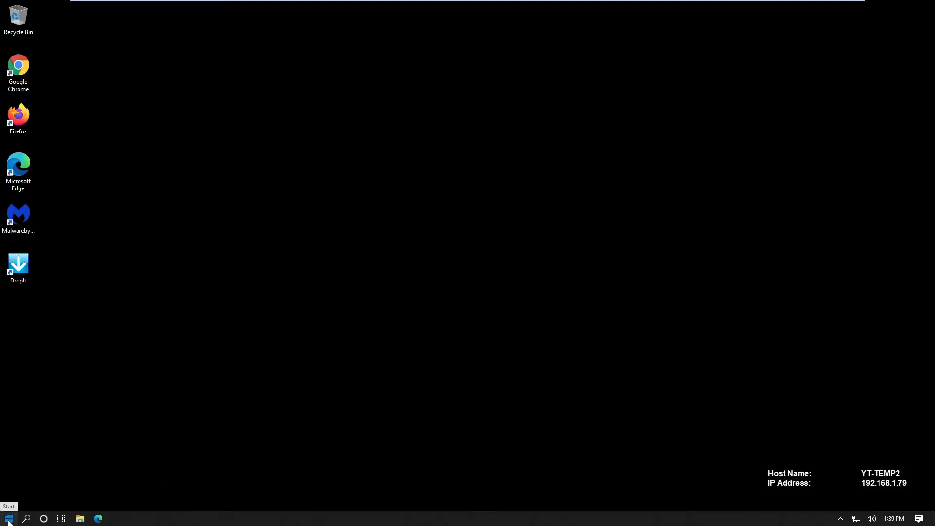
Step: Open the Windows Storage settings and turn on Storage Sense
left_click(8, 520)
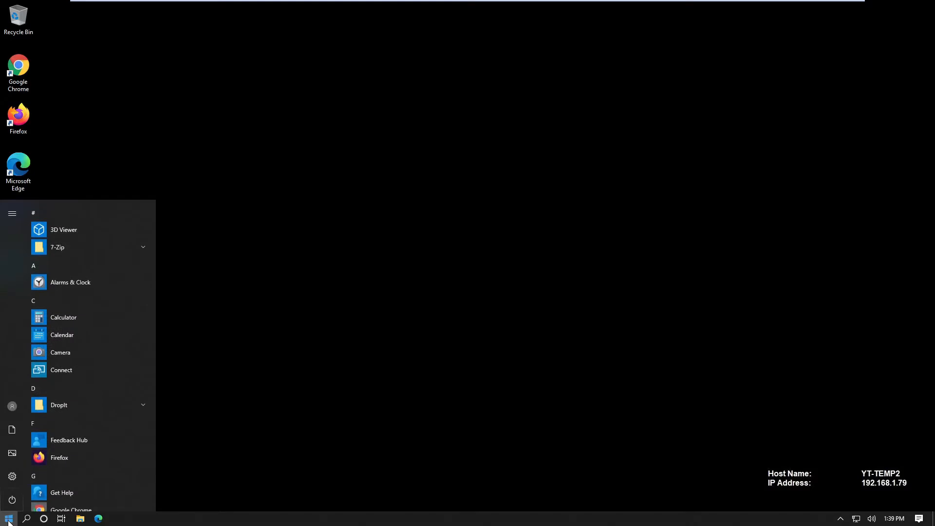
type("sto")
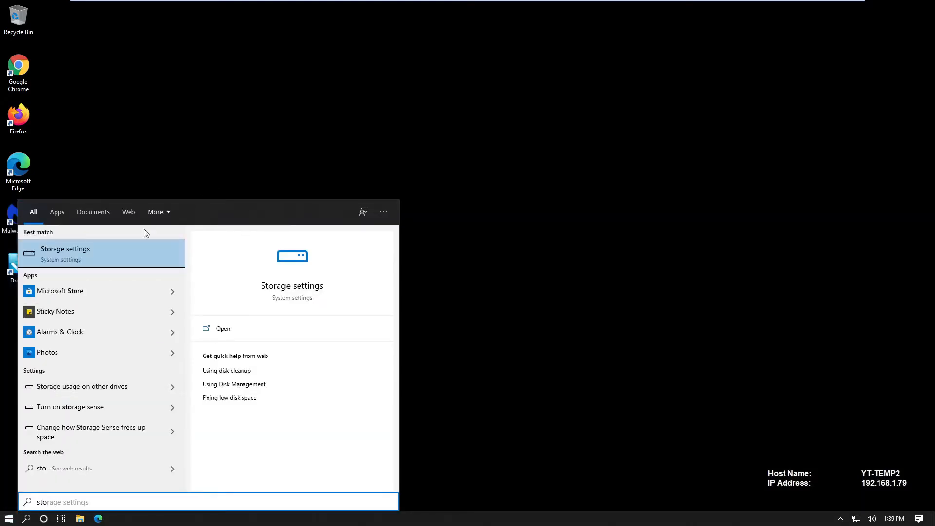
left_click(97, 257)
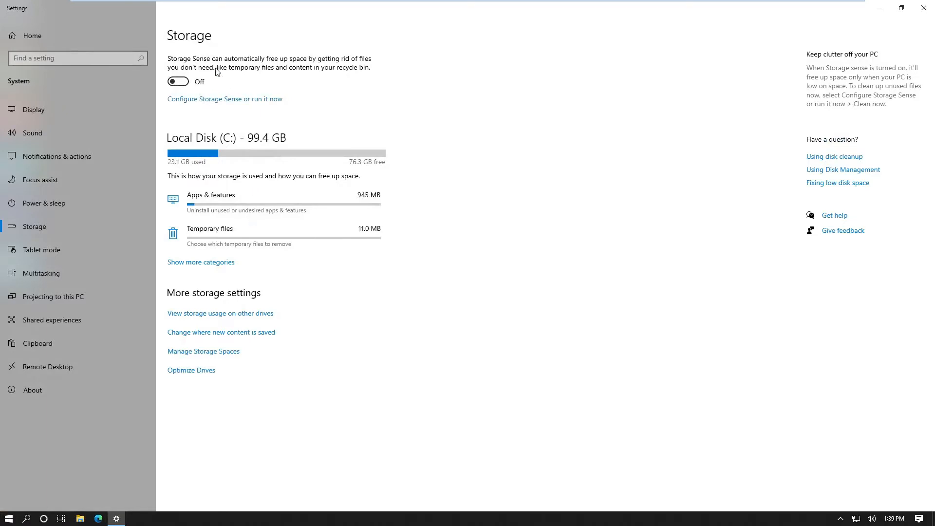
left_click(185, 83)
Step: Open the Storage Sense configuration and choose to run it every month
left_click(229, 99)
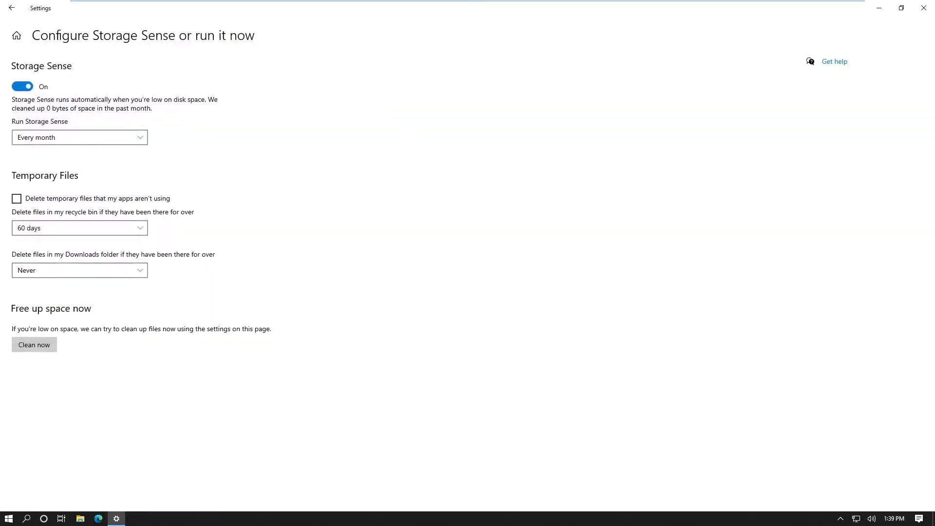
left_click(113, 139)
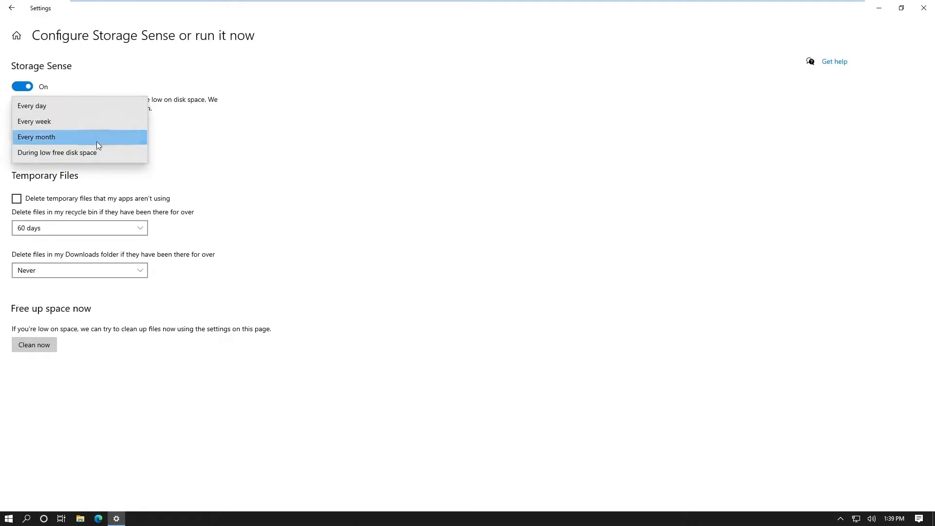
left_click(97, 139)
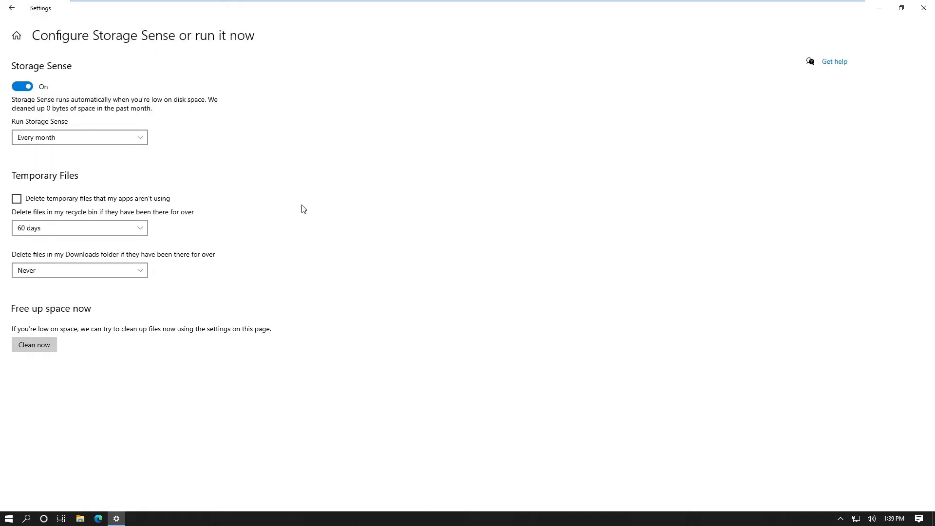
Step: Enable deleting temporary files that apps aren't using, and set recycle bin files to be deleted after 14 days
left_click(21, 199)
left_click(129, 229)
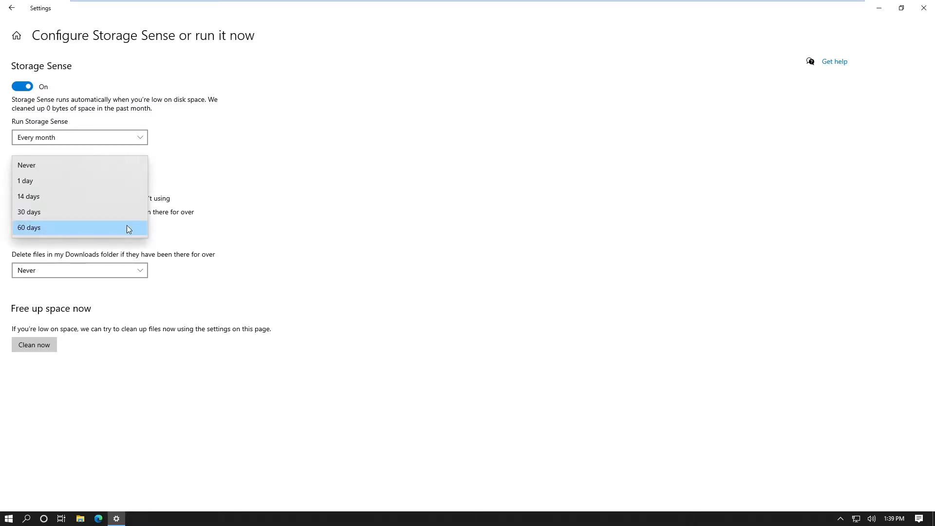
left_click(44, 184)
left_click(52, 229)
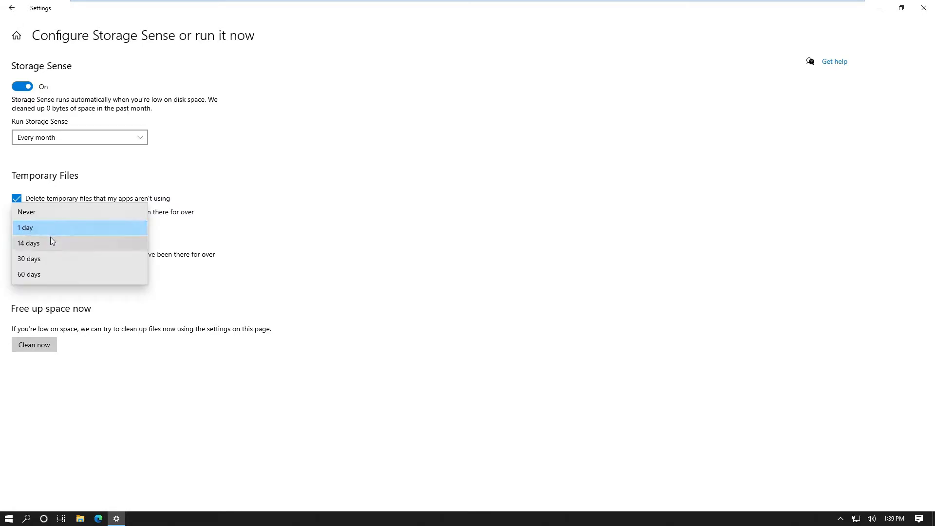
left_click(55, 229)
left_click(55, 229)
left_click(51, 240)
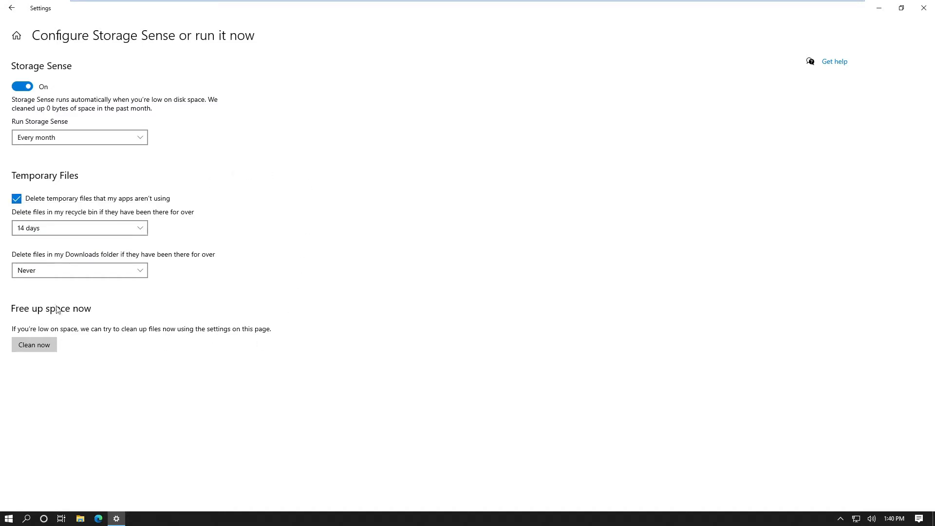
Step: Examine the age options for deleting Downloads files and the Downloads folder's properties in File Explorer, then close Settings
left_click(142, 271)
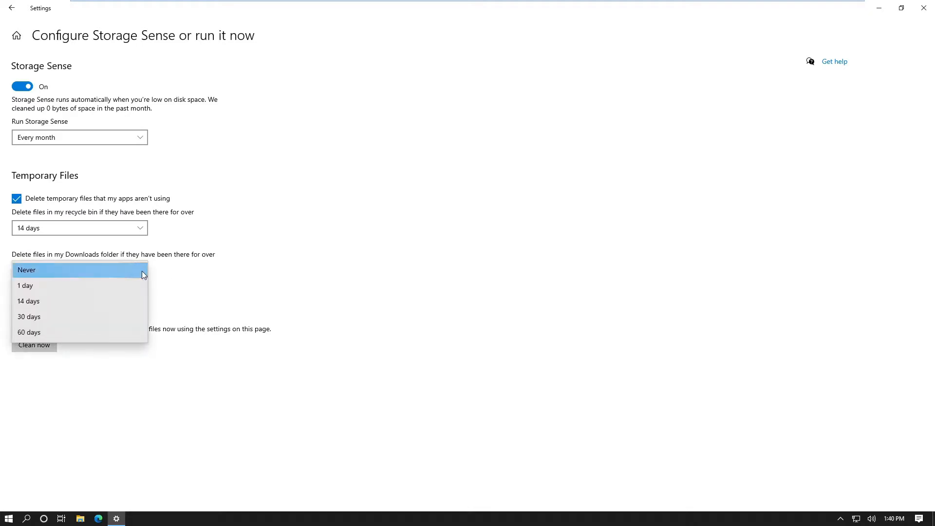
left_click(463, 278)
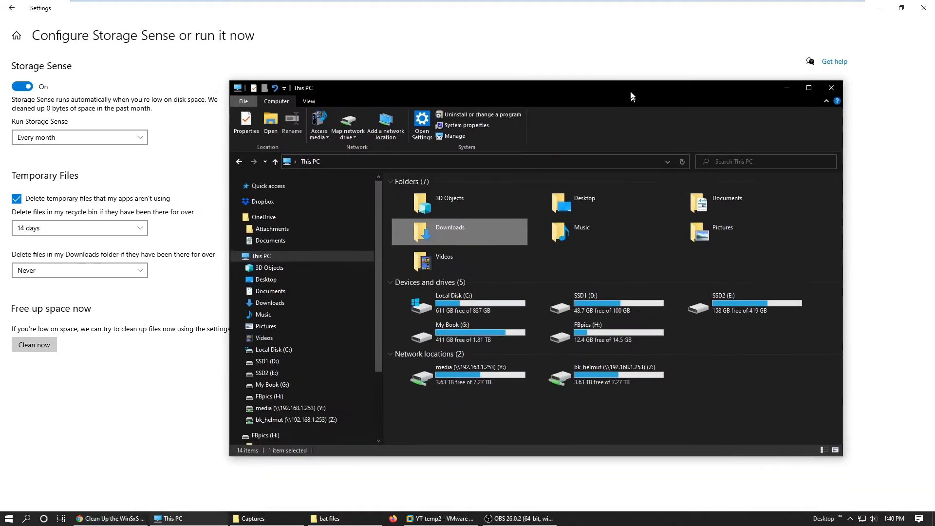
right_click(417, 217)
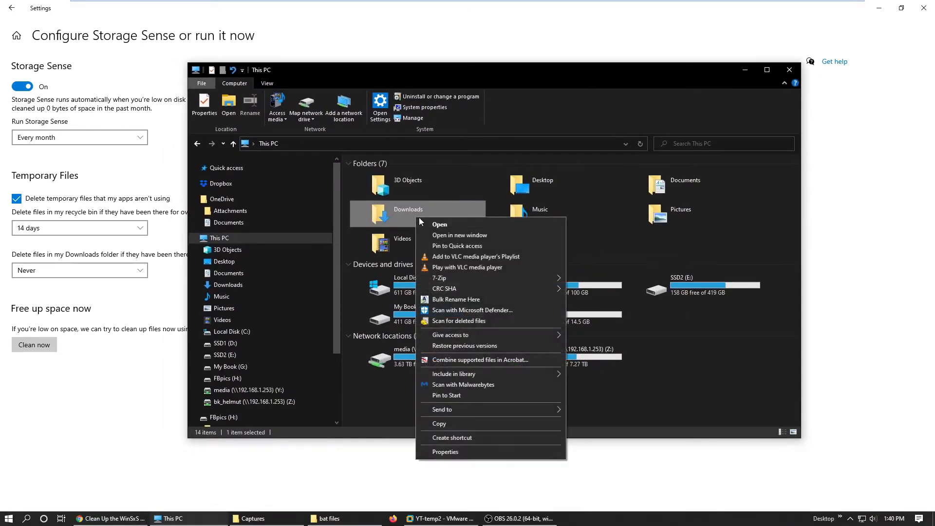
left_click(490, 452)
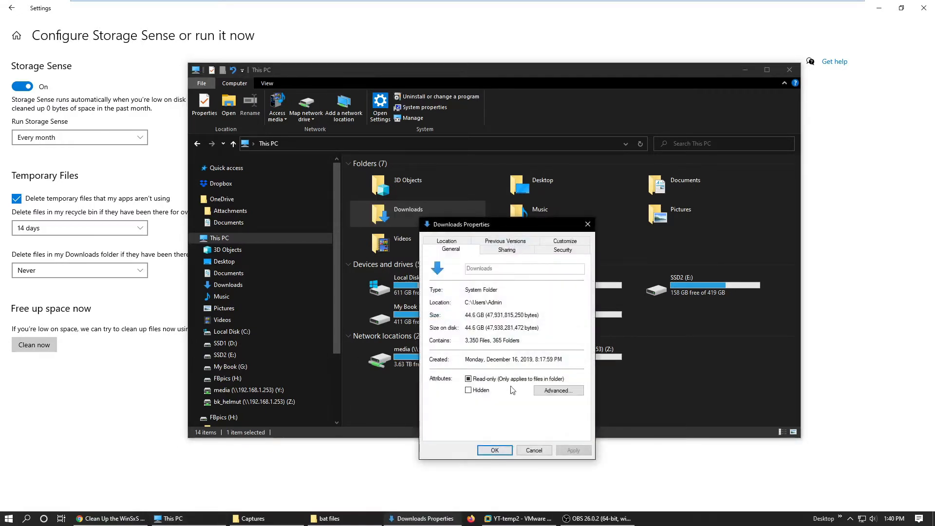
left_click(542, 452)
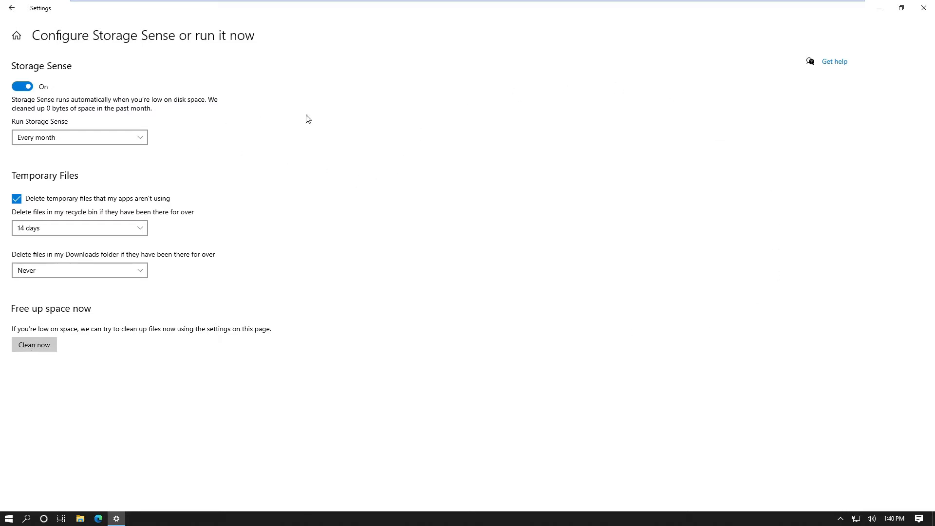
left_click(924, 7)
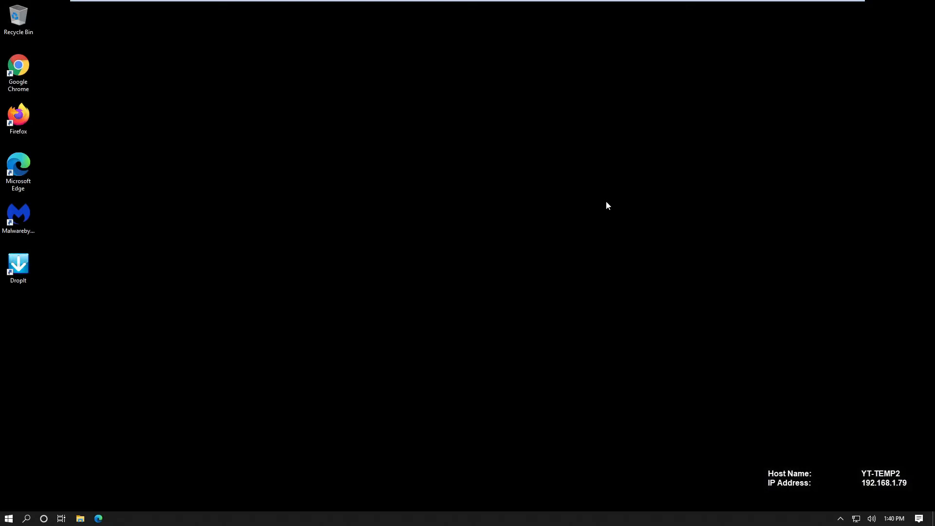
Step: Open Disk Cleanup for drive C: to examine its file categories, and cancel without cleaning
left_click(9, 519)
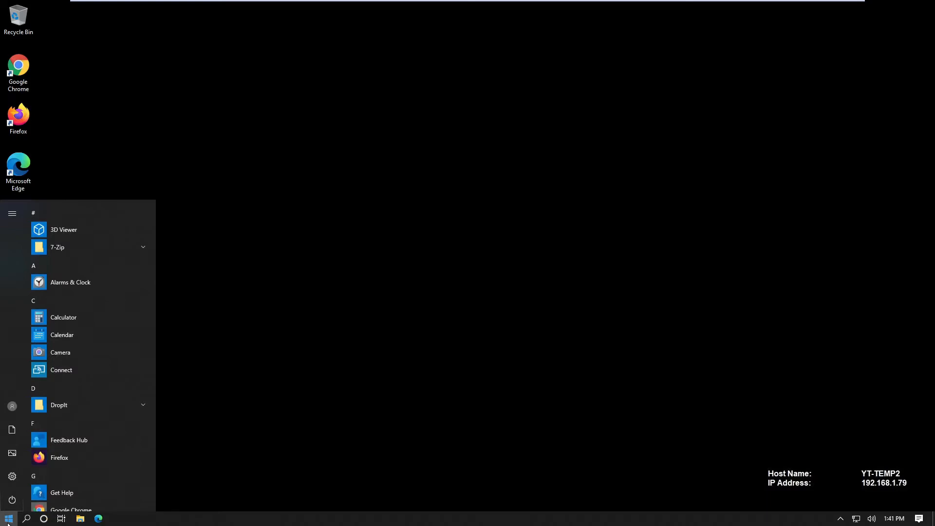
type("dis")
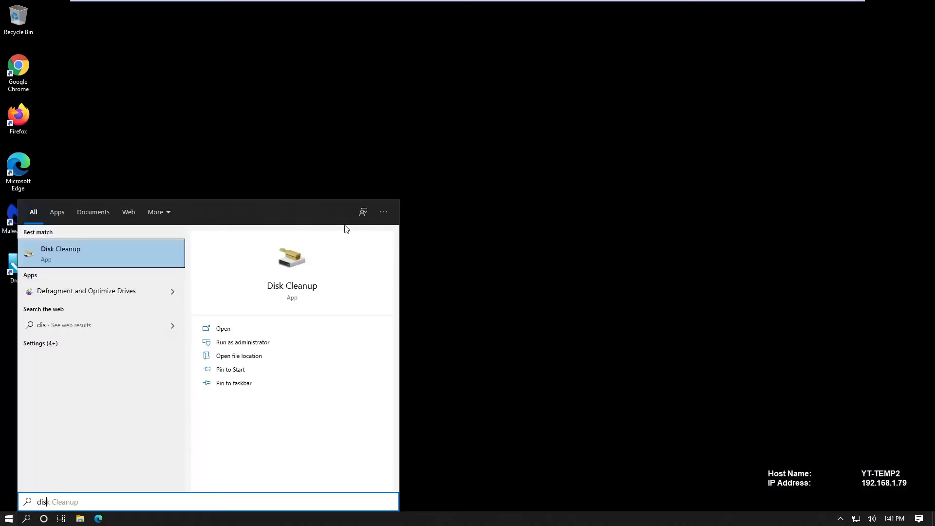
left_click(77, 253)
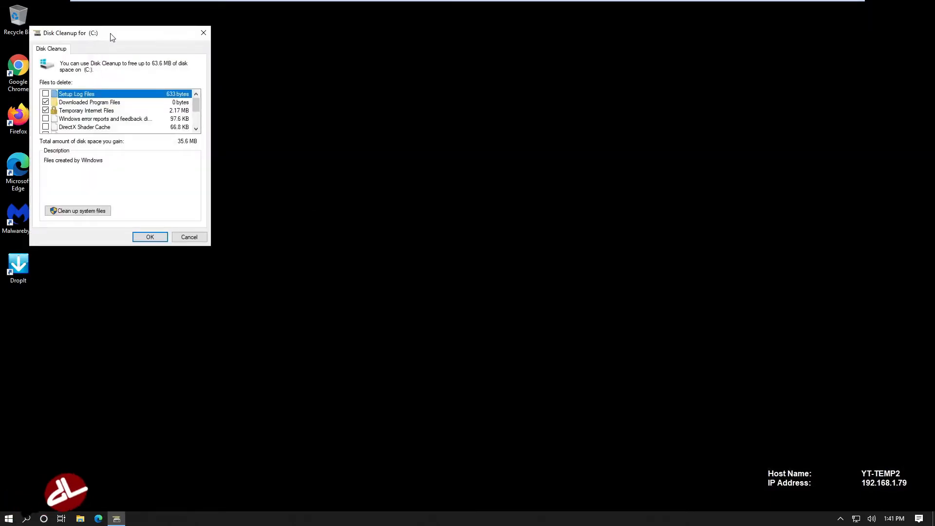
left_click_drag(112, 34, 348, 37)
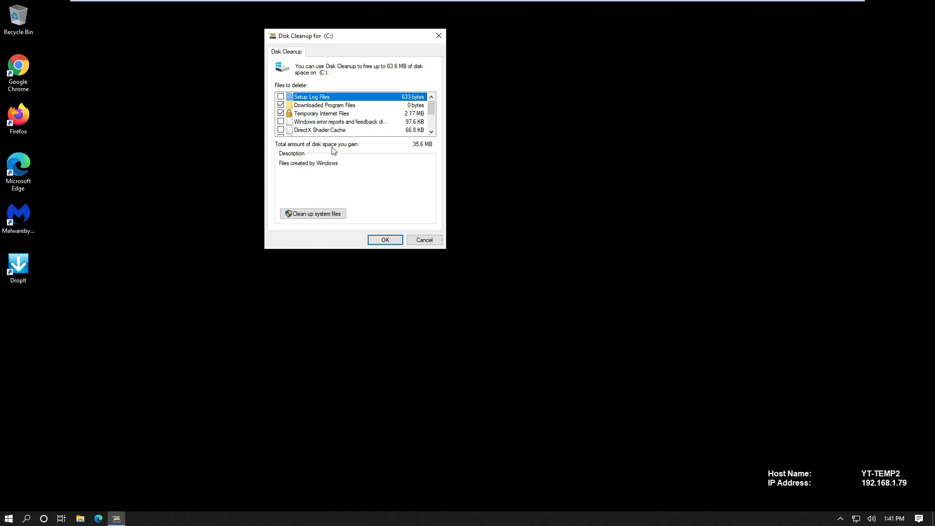
left_click(424, 241)
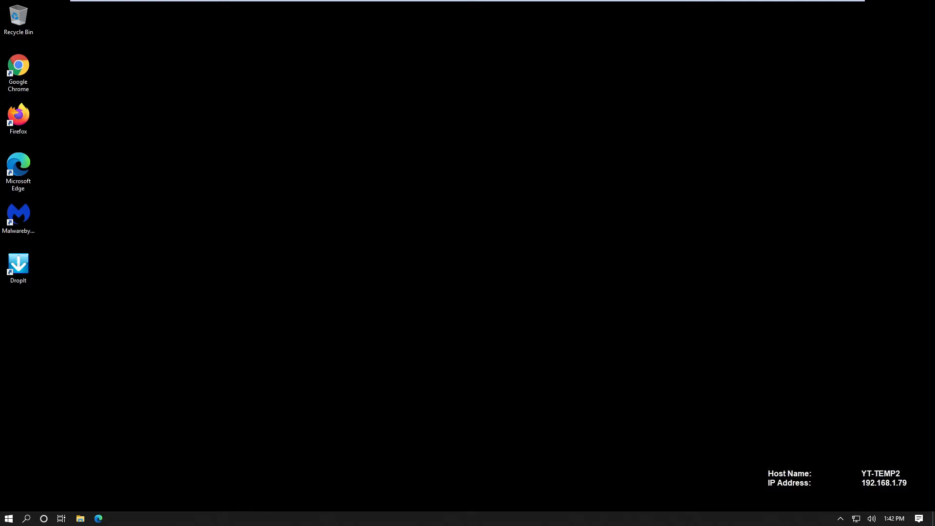
Step: Open Command Prompt as administrator, allow it to make changes, and reposition its window on the desktop
left_click(8, 519)
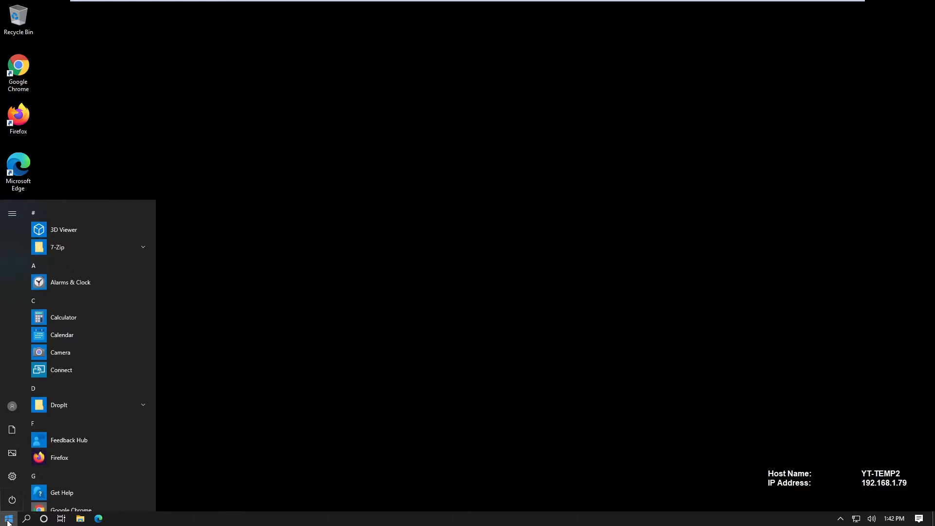
type("cdm")
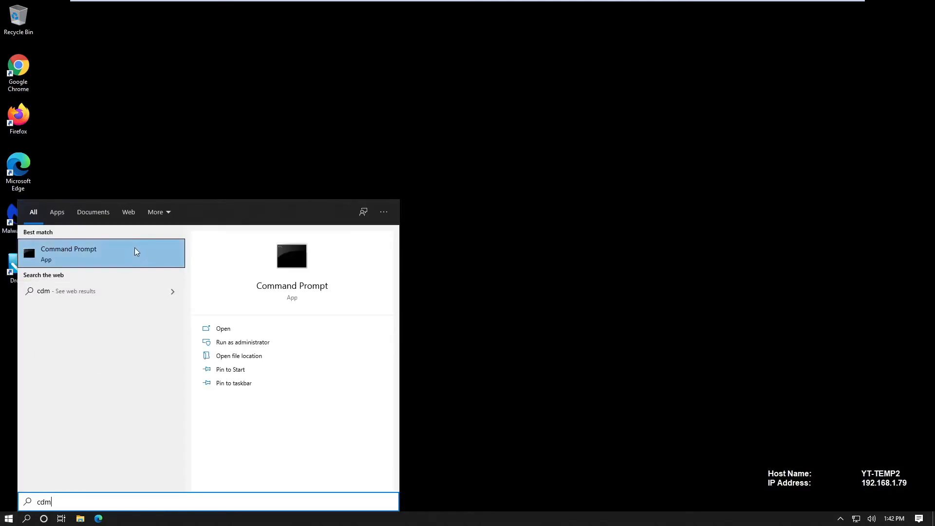
right_click(128, 259)
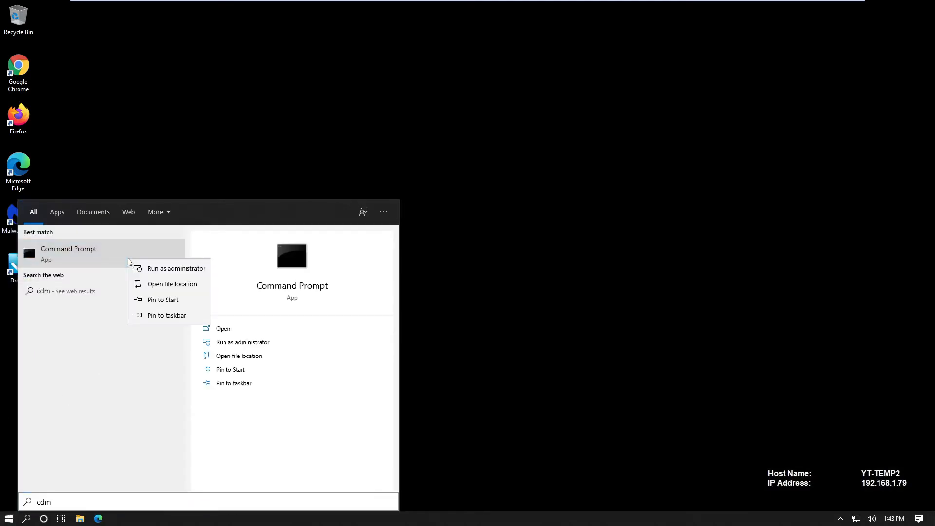
left_click(154, 269)
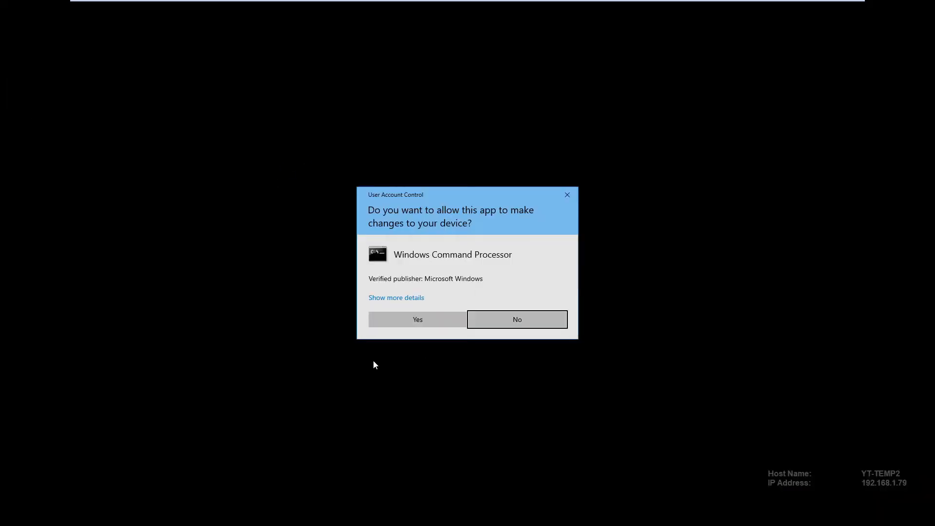
left_click(406, 324)
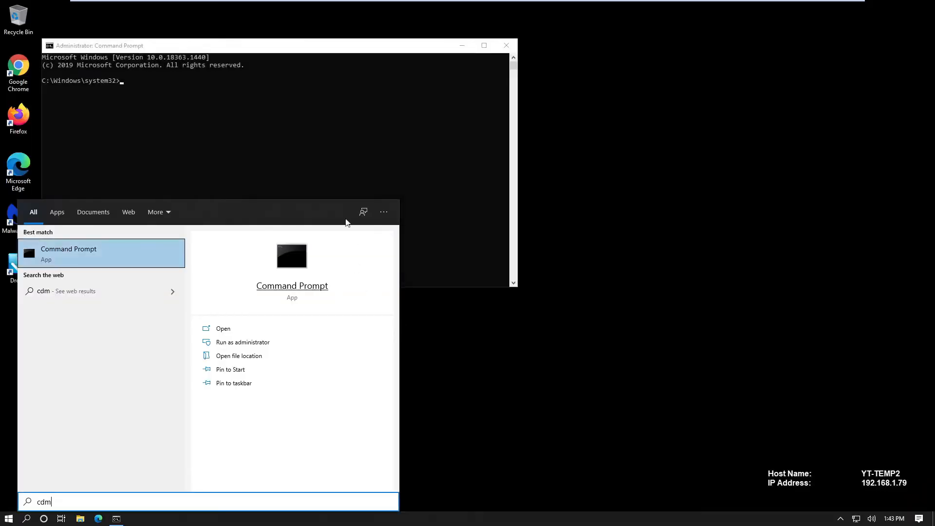
left_click_drag(218, 50, 328, 44)
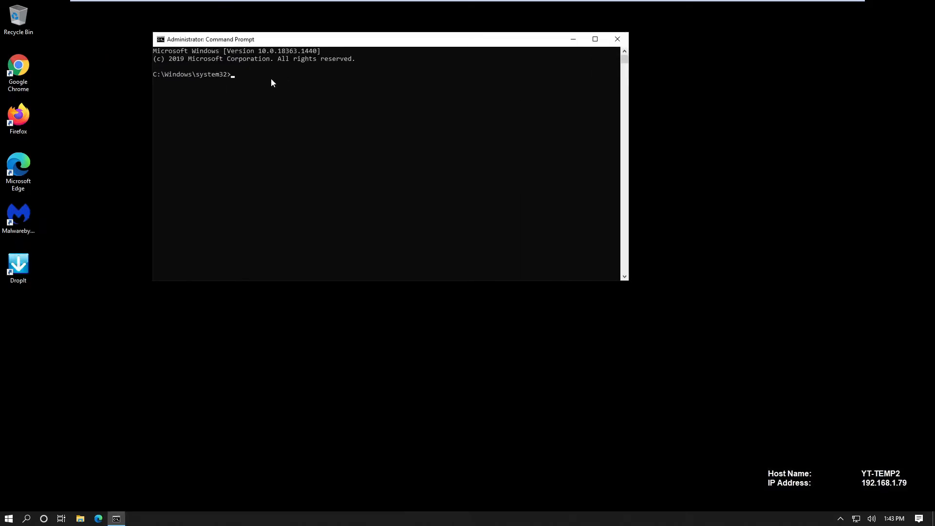
Step: Run cleanmgr /sageset:11 and move the Disk Cleanup Settings dialog clear of the command output
left_click(253, 81)
type("cleanmgr /sageset:11")
key("Return")
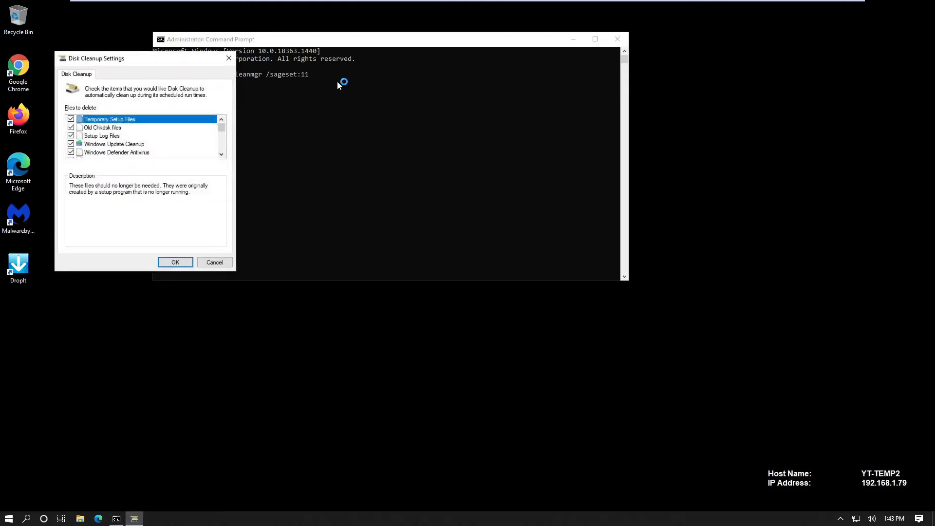
left_click_drag(132, 62, 678, 94)
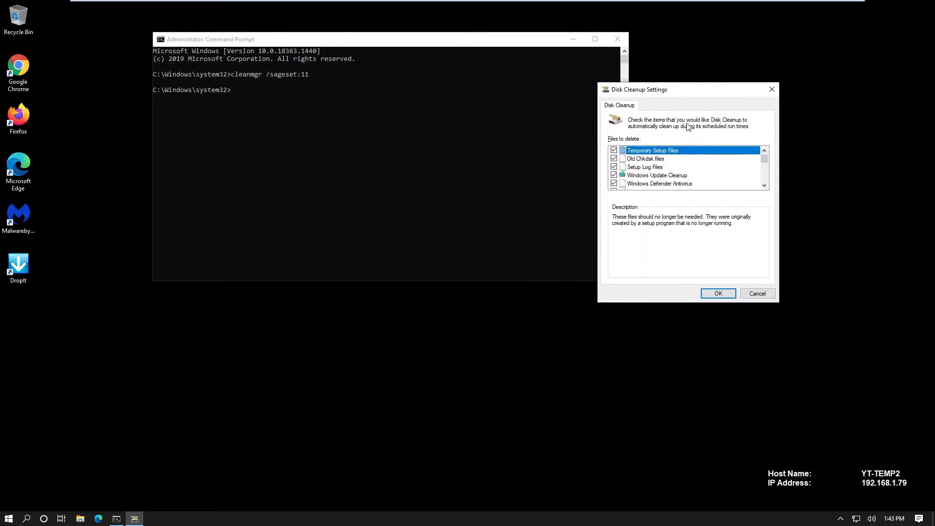
Step: Review the full list of files to delete, save the Disk Cleanup settings with every reviewed category selected, and close Command Prompt
left_click(764, 185)
left_click(765, 186)
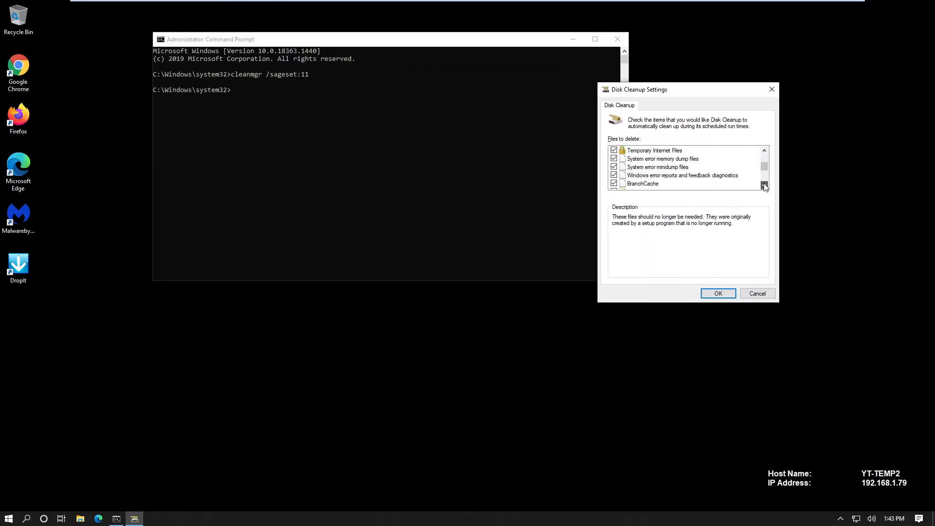
left_click(764, 186)
left_click(764, 186)
left_click(765, 186)
left_click(764, 186)
left_click(764, 186)
left_click(765, 185)
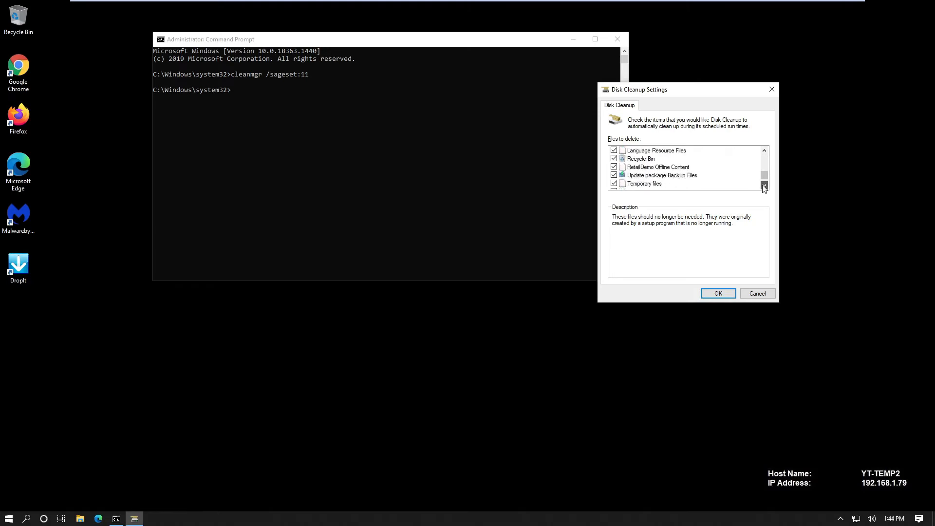
left_click(764, 185)
left_click(765, 186)
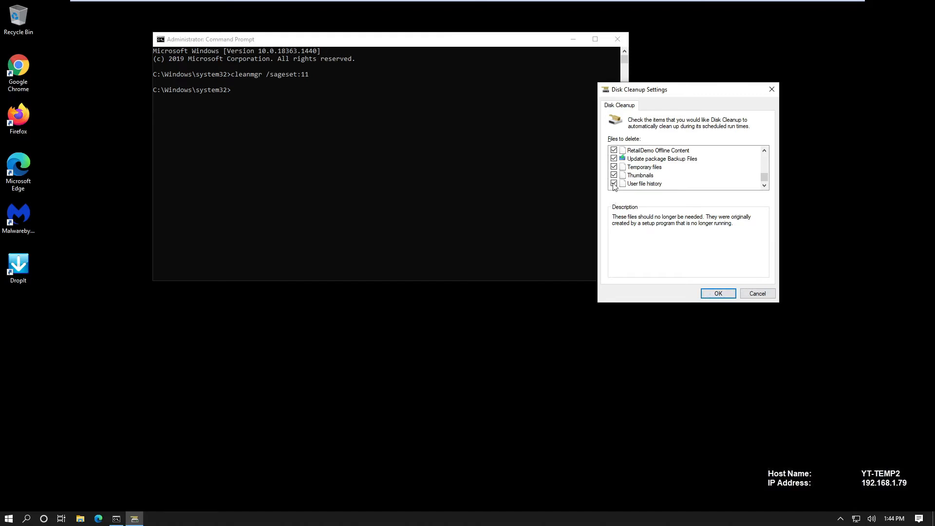
mouse_move(769, 180)
left_mouse_down()
mouse_move(767, 147)
mouse_move(765, 163)
left_mouse_up()
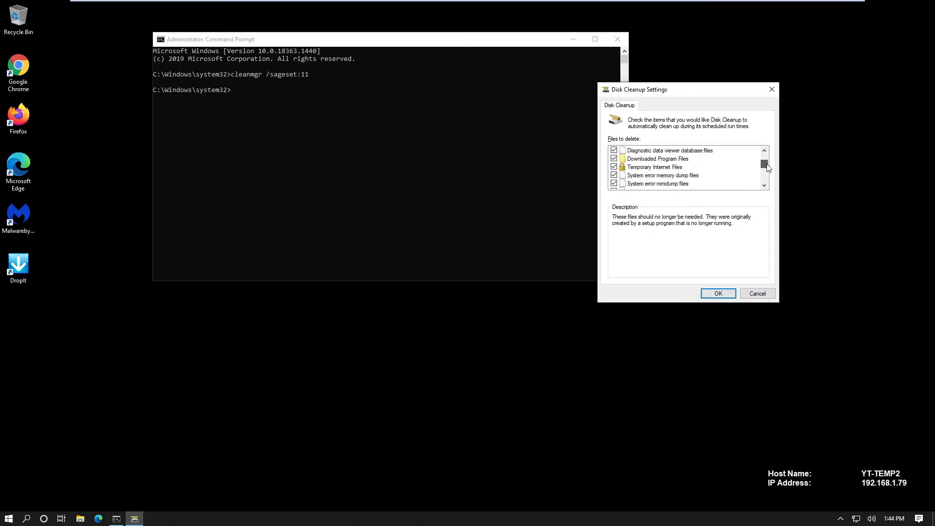
left_click(719, 294)
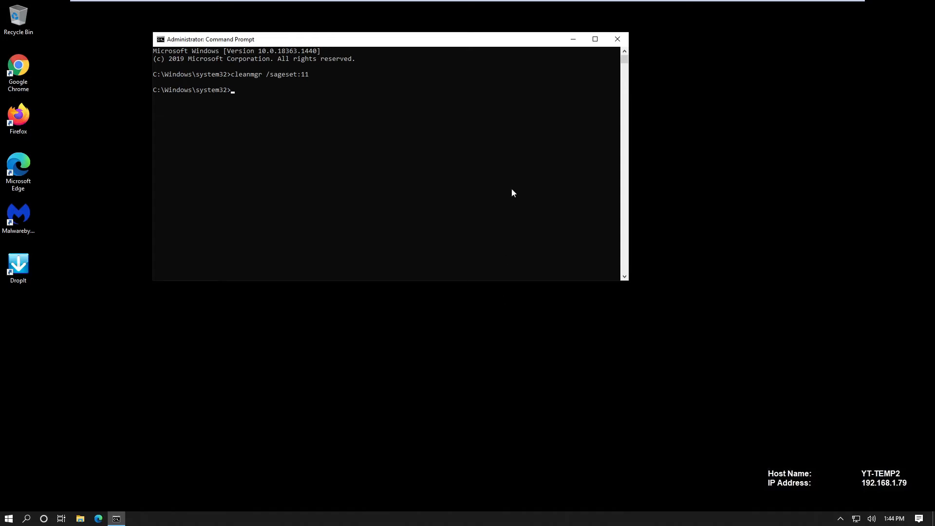
left_click(620, 42)
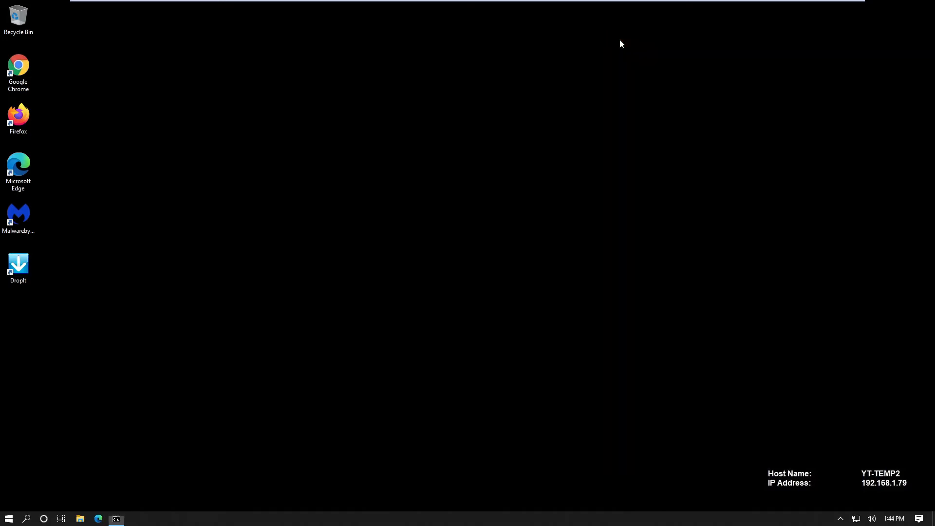
Step: Find Task Scheduler and open it as administrator
left_click(11, 520)
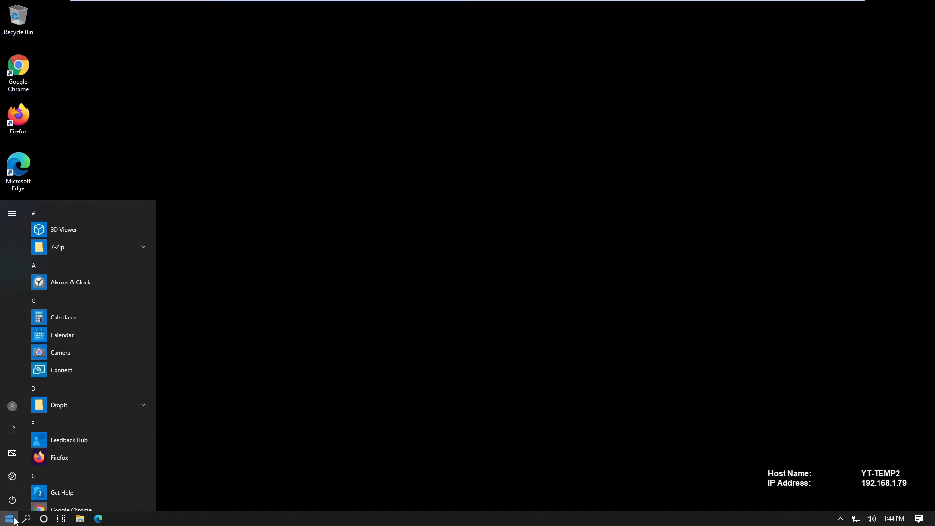
type("t")
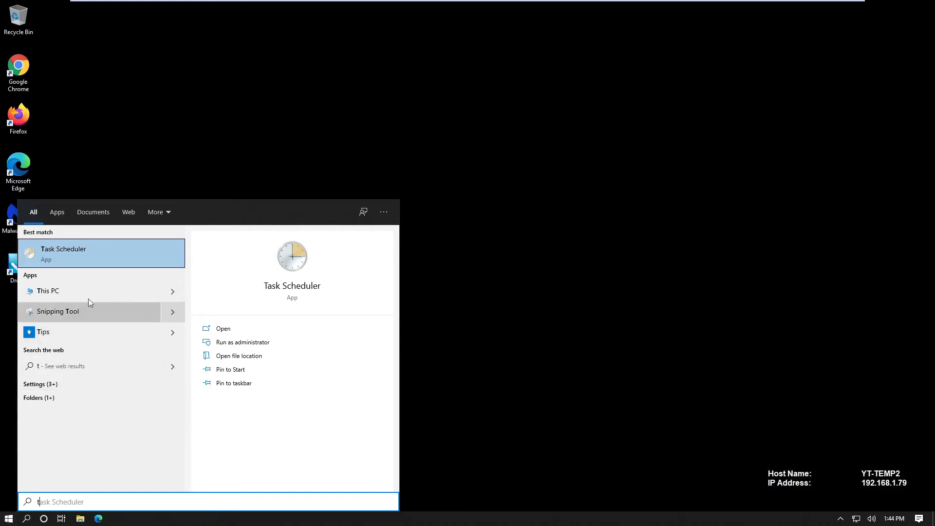
right_click(71, 258)
left_click(116, 268)
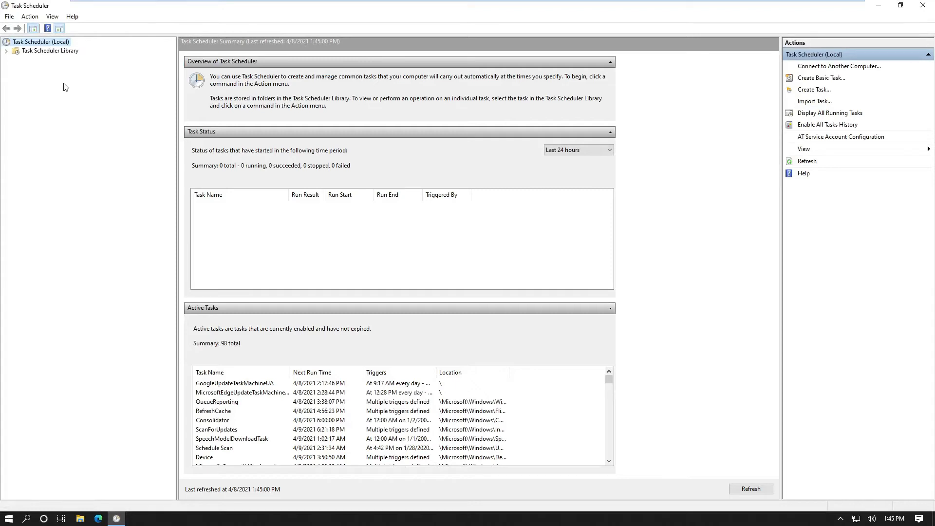
Step: Create a new folder named MyTask under the Task Scheduler Library
left_click(6, 51)
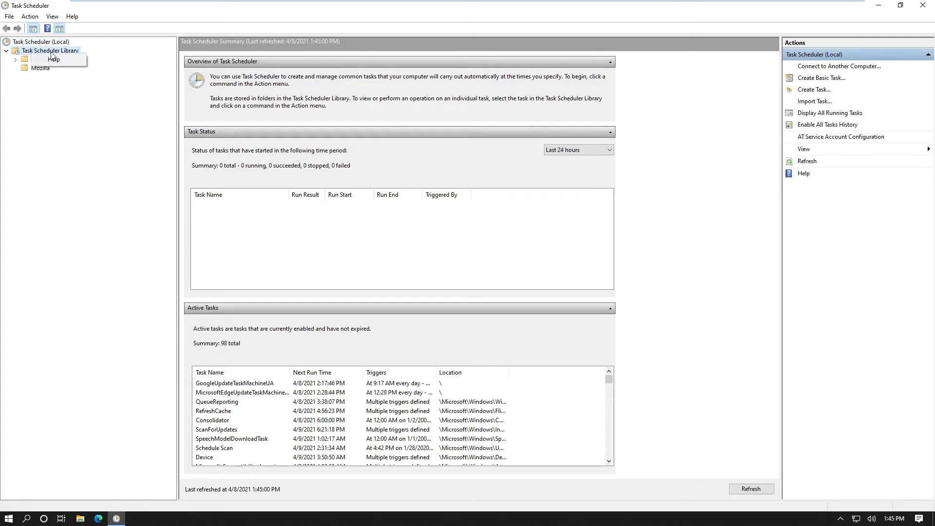
left_click(29, 51)
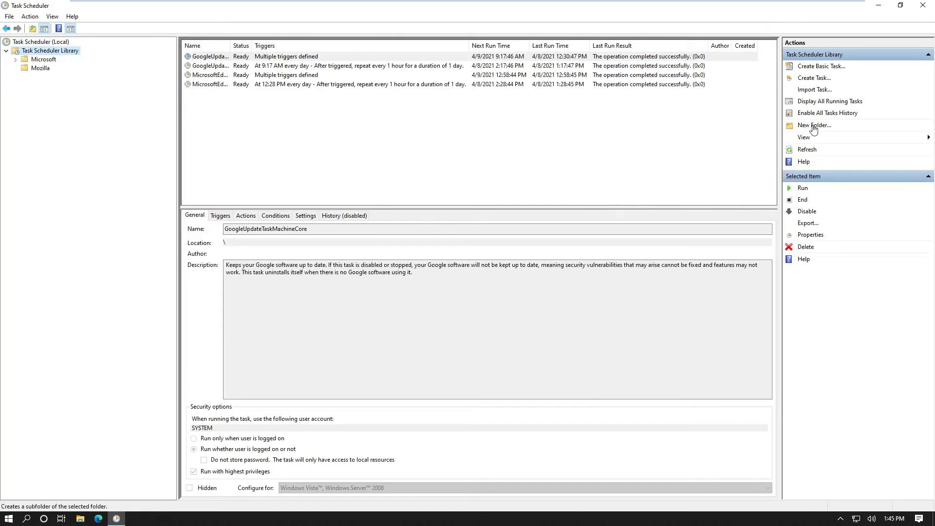
left_click(796, 128)
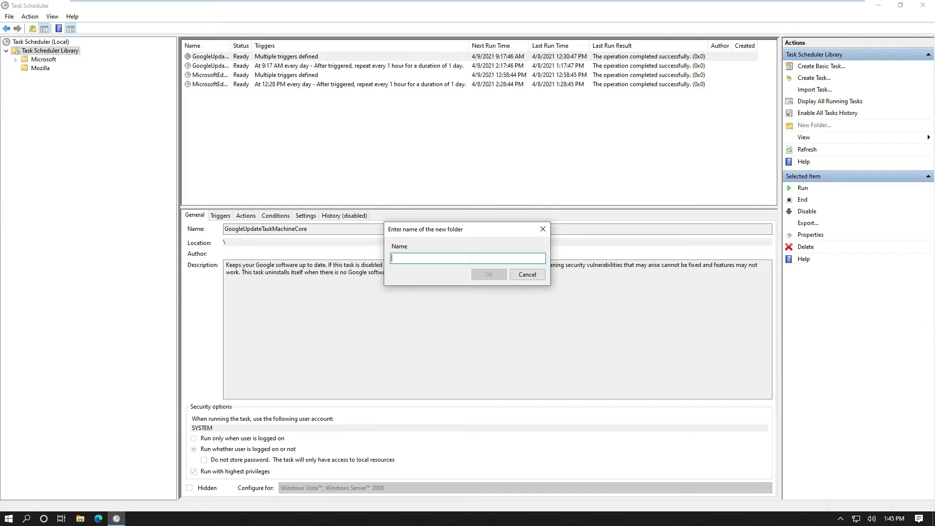
type("MyTask")
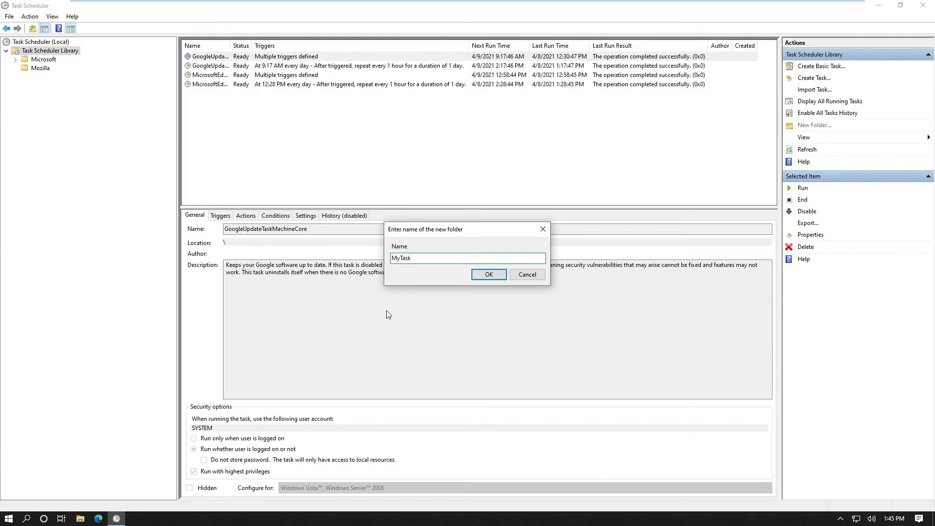
left_click(483, 275)
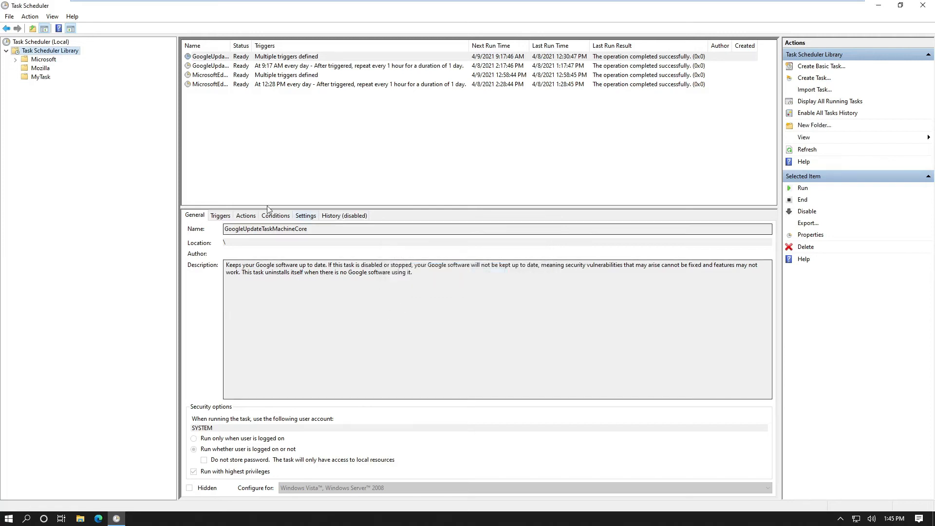
Step: Start a basic task in the MyTask folder, named "Clen disk" with the description "delete old files"
left_click(43, 77)
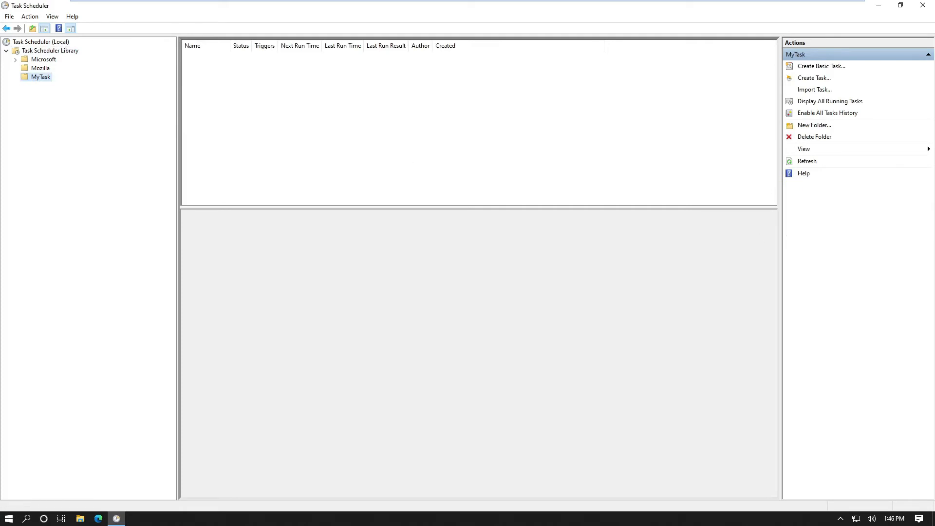
right_click(40, 79)
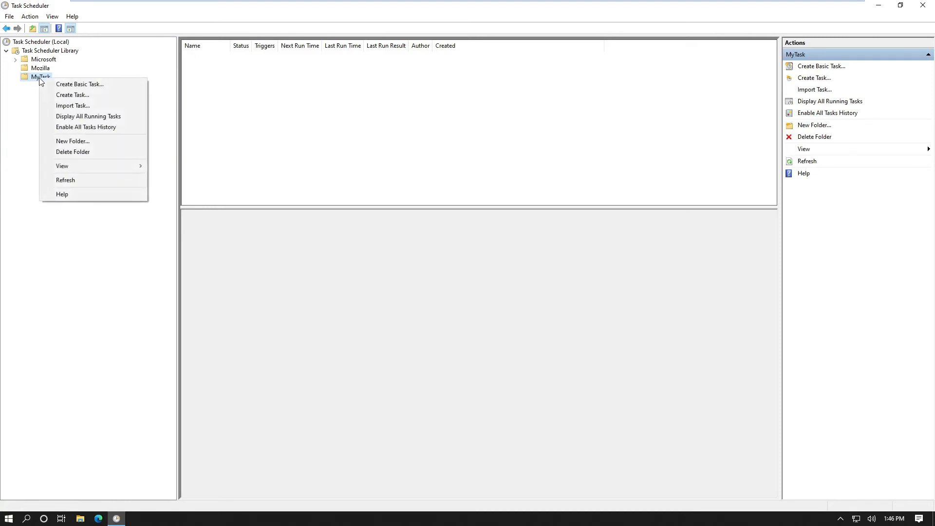
left_click(63, 84)
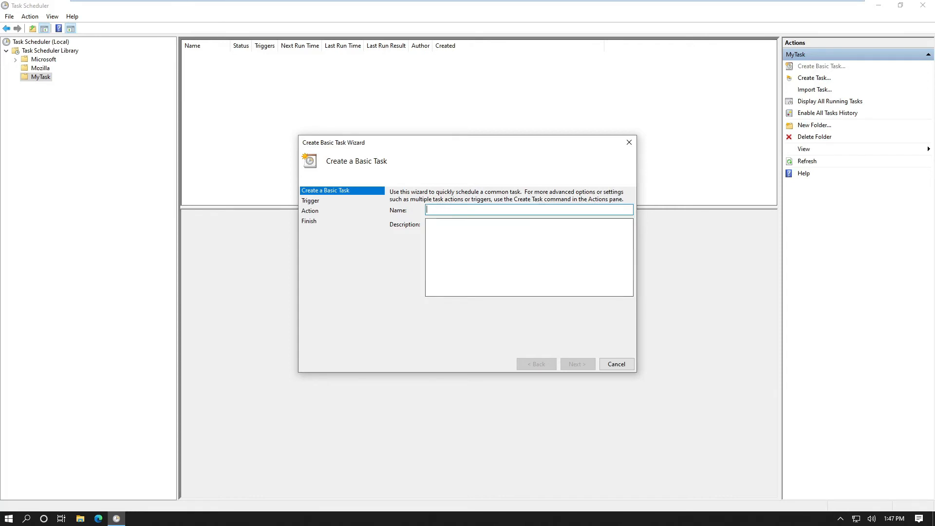
type("Clen disk")
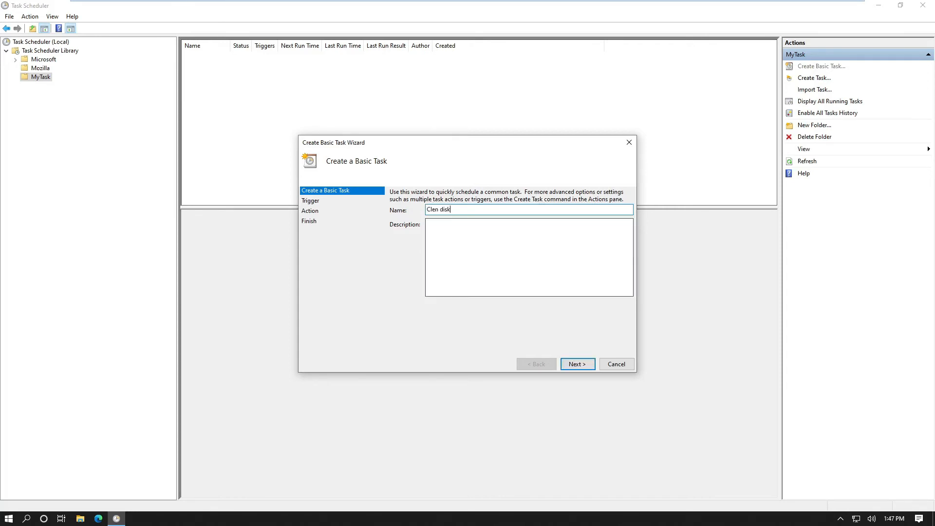
left_click(438, 230)
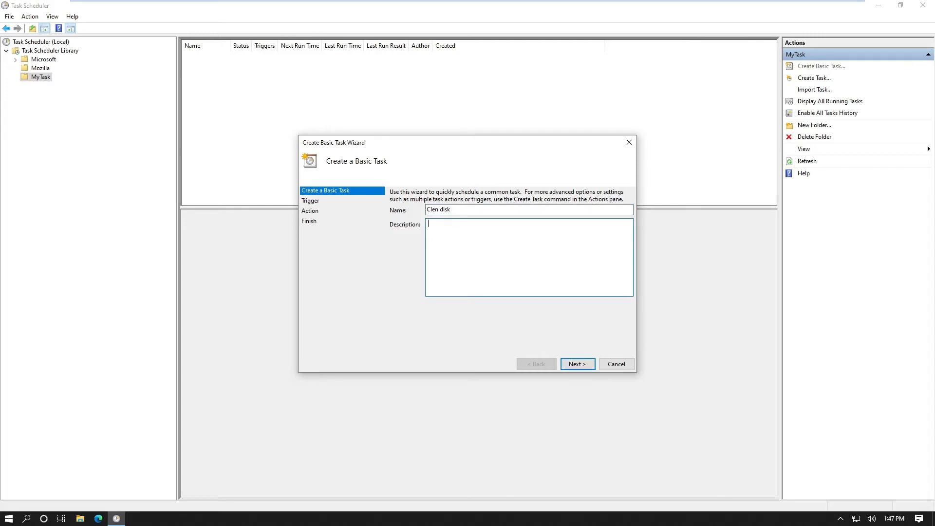
type("dlete old files")
left_click(431, 224)
type("e")
left_click(585, 367)
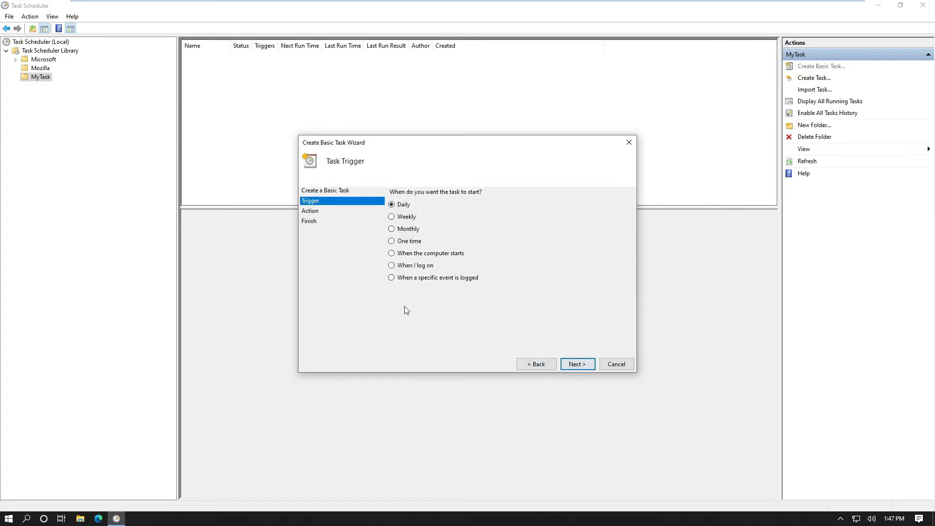
Step: Set the task to recur weekly every 1 week on Friday, starting 4/8/2021 at 5:47:54 PM
left_click(392, 218)
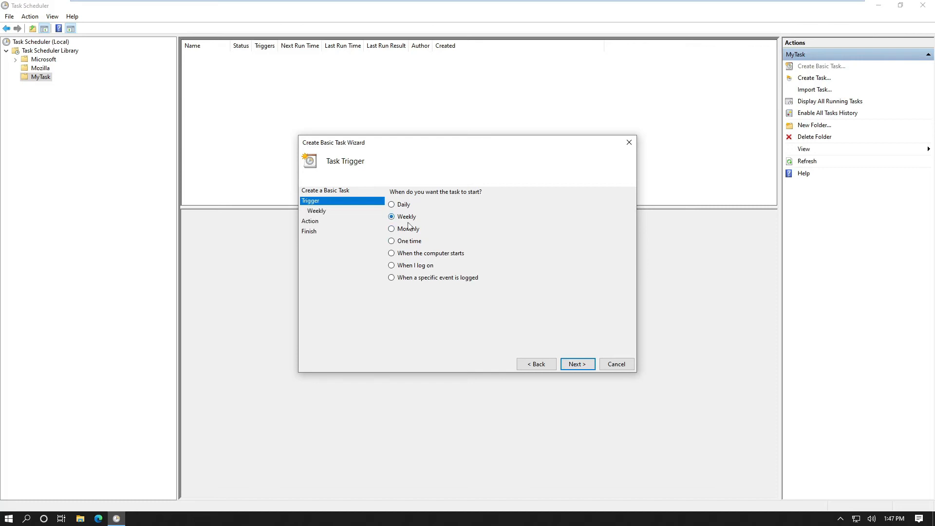
left_click(577, 364)
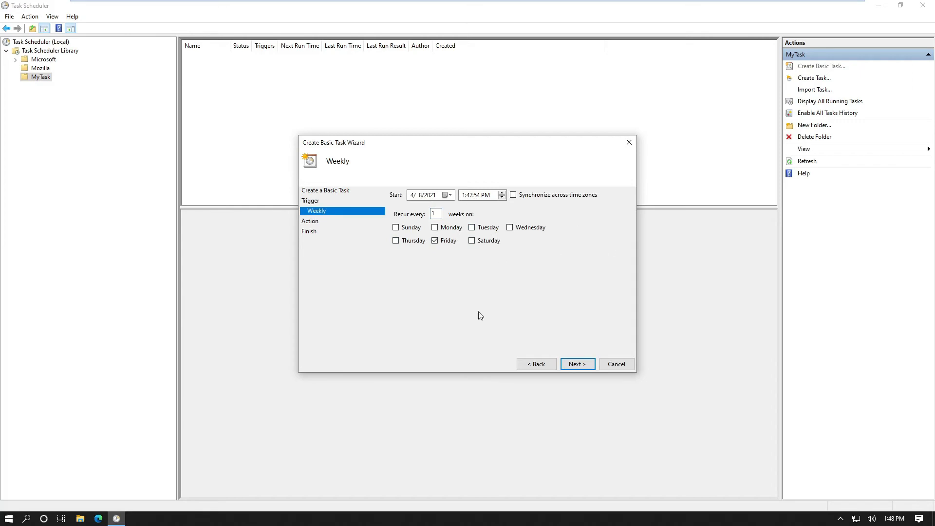
left_click(584, 367)
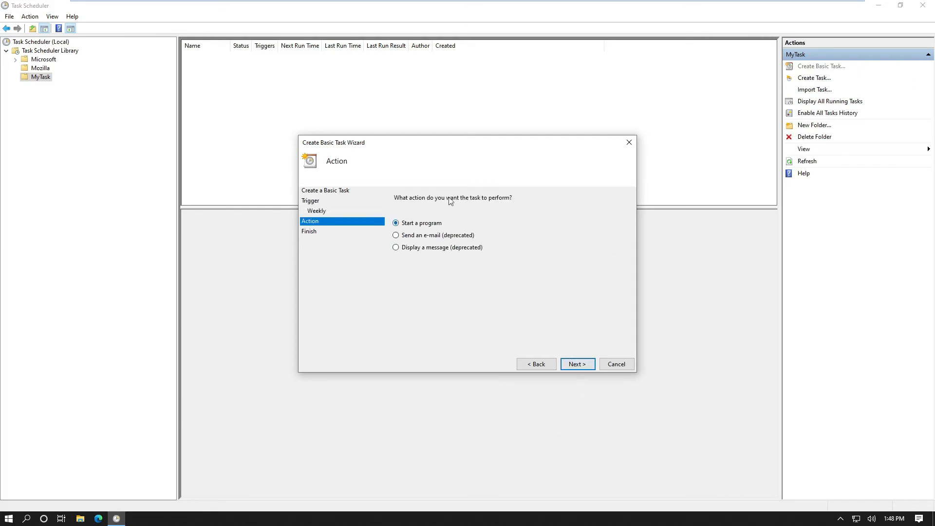
left_click(528, 368)
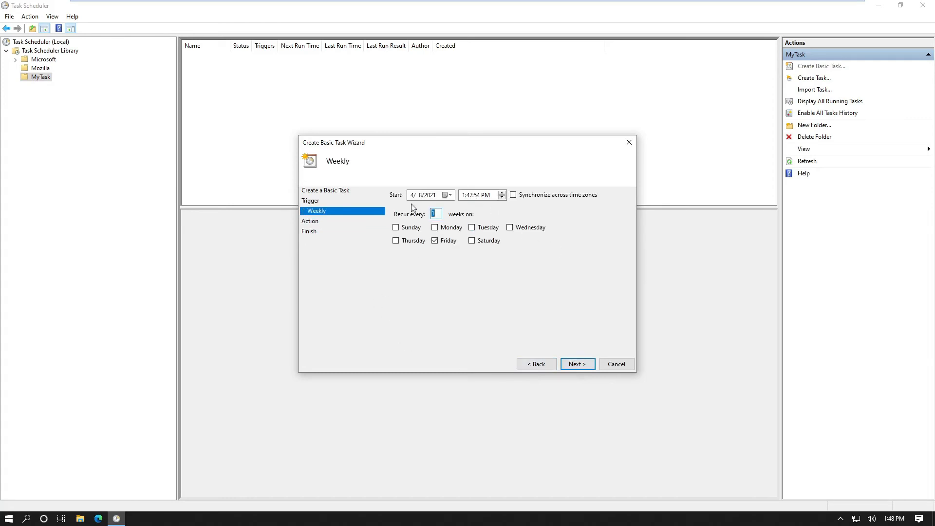
left_click(462, 195)
left_click(470, 197)
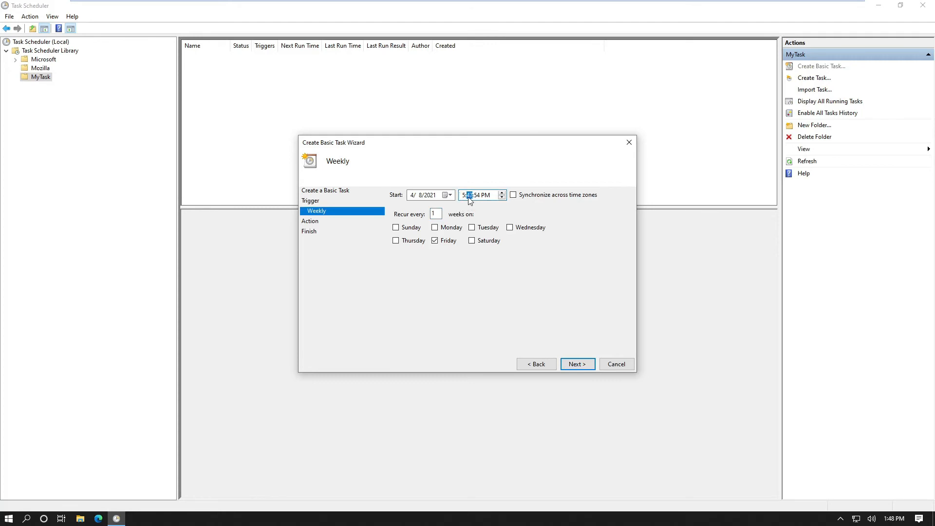
left_click(585, 365)
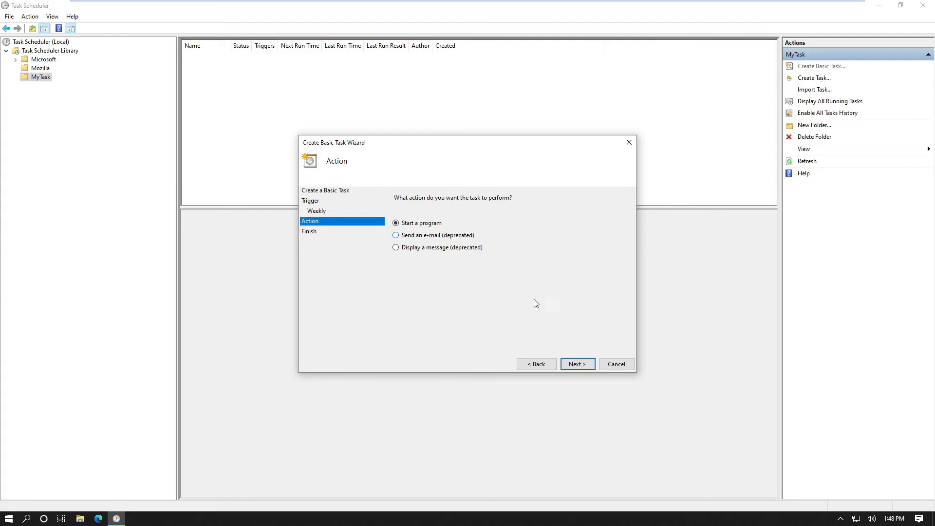
Step: Choose Start a program as the action and select cleanmgr.exe from C:\Windows\System32 as the program
left_click(576, 366)
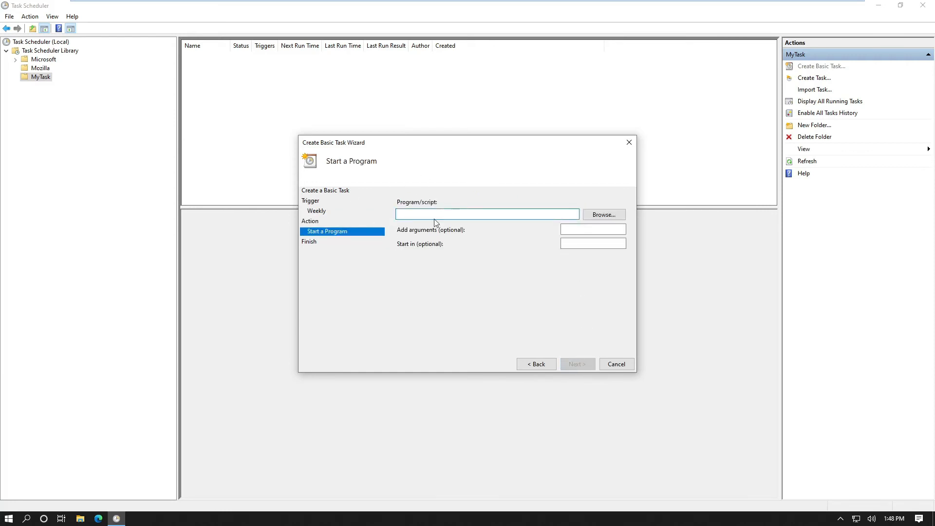
left_click(602, 214)
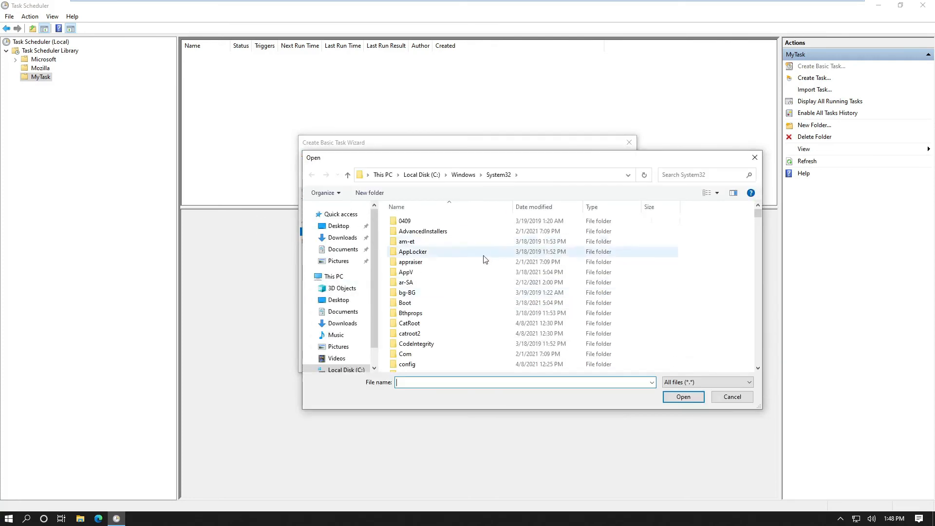
scroll(458, 312, "down", 1)
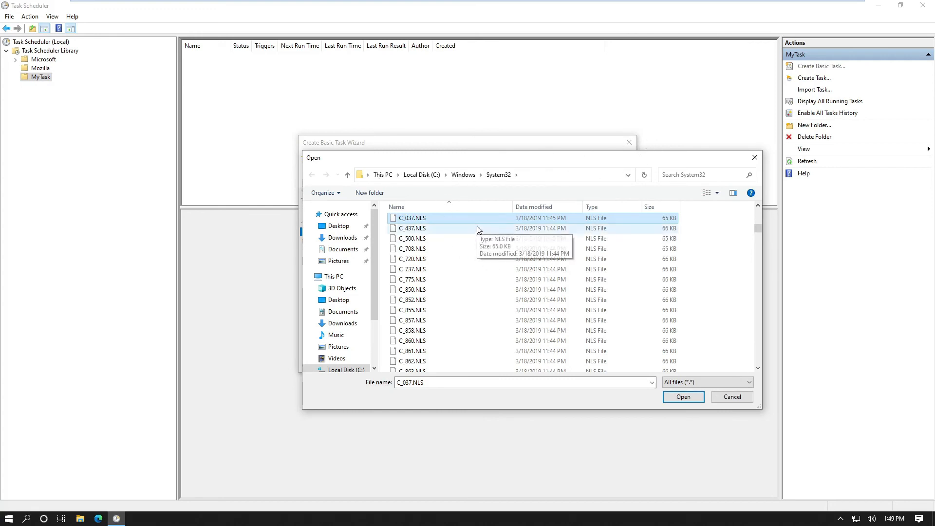
type("clb.dll")
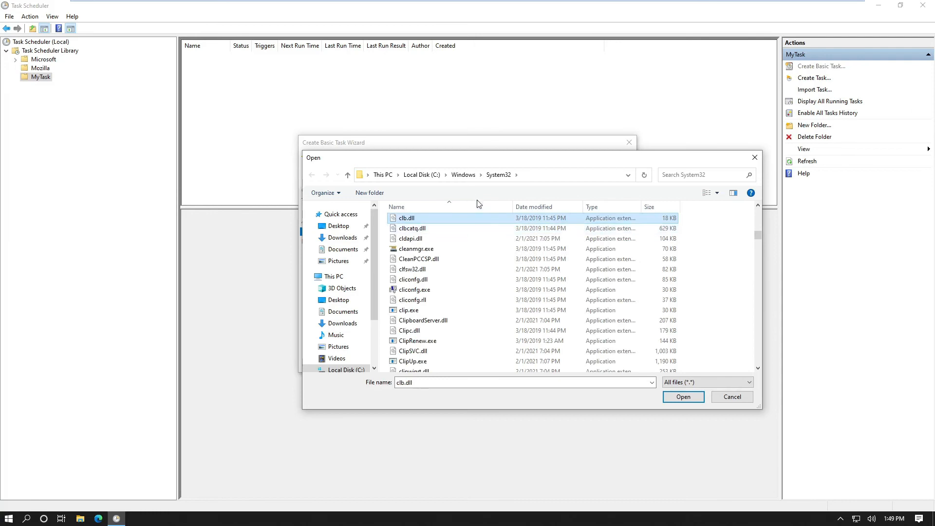
left_click(414, 250)
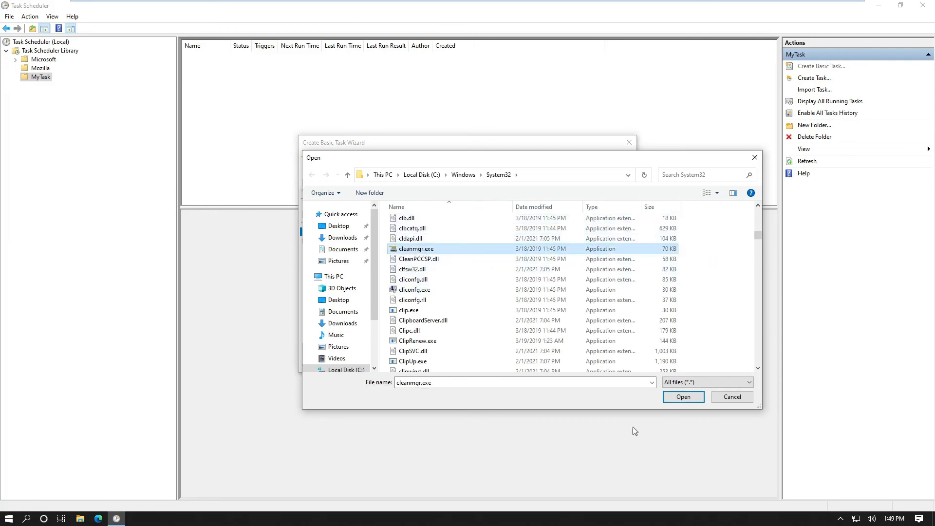
left_click(683, 397)
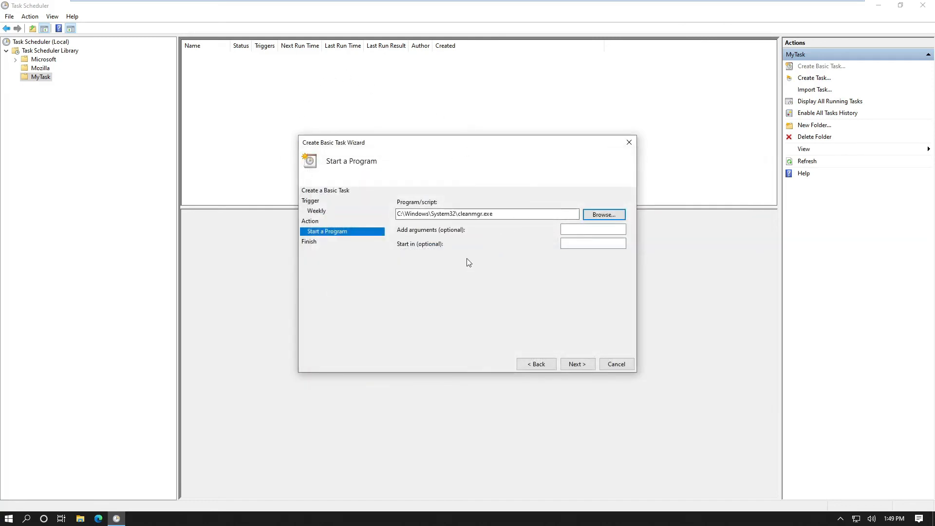
Step: Add the argument /sagerun:11 to the program and finish creating the task
left_click(583, 233)
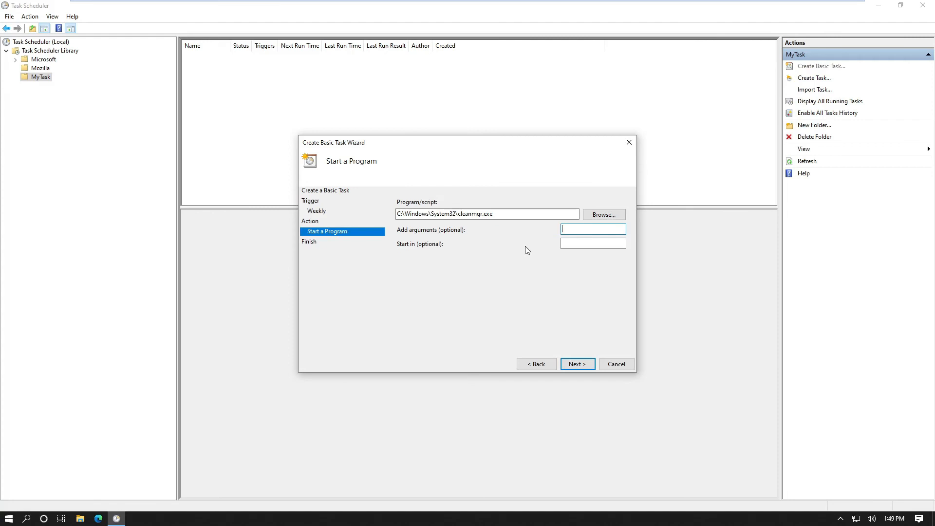
type("/sage")
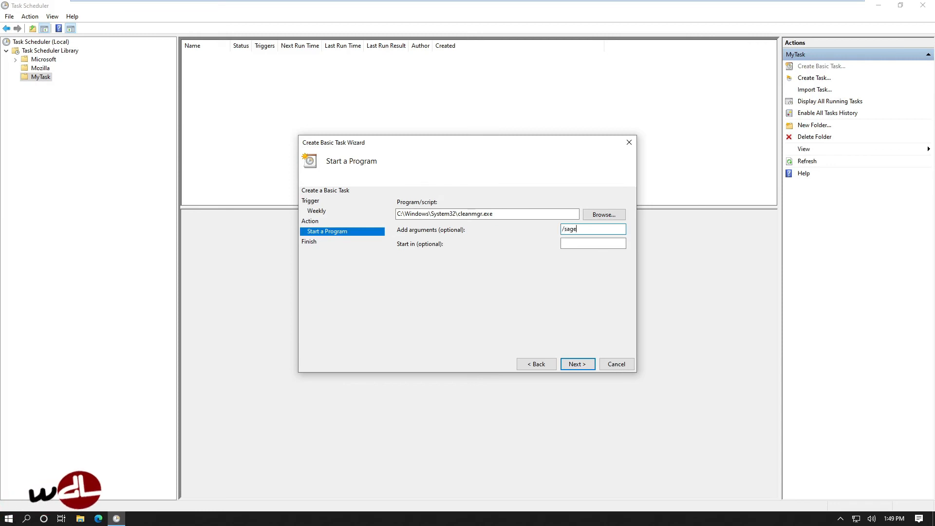
type("run:")
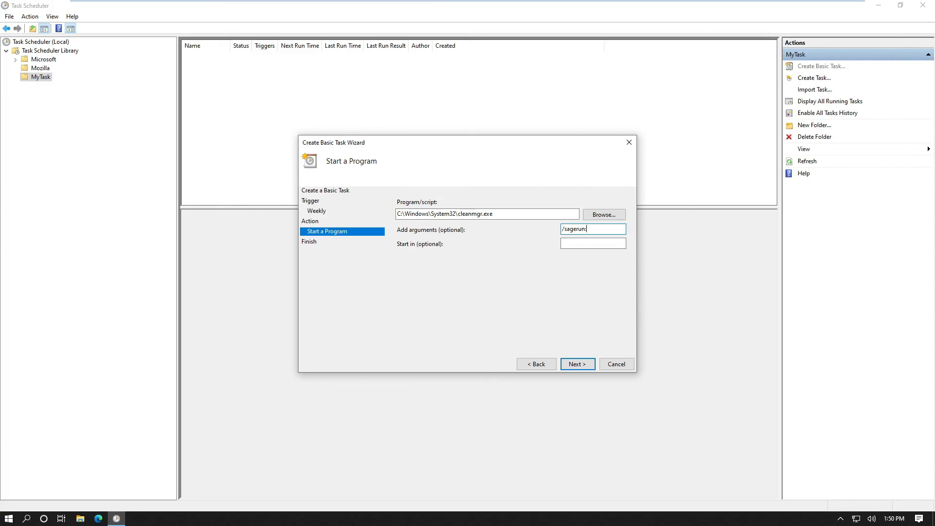
type("11")
left_click(577, 367)
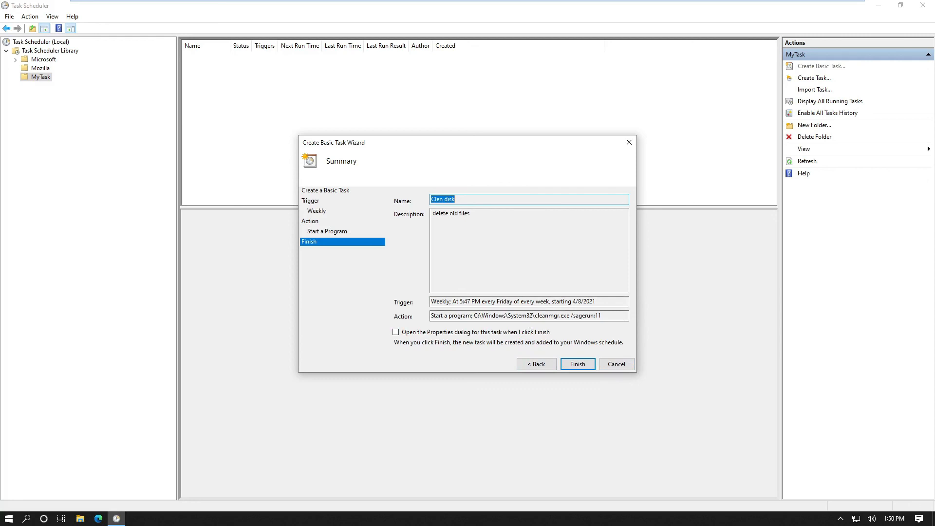
left_click(580, 366)
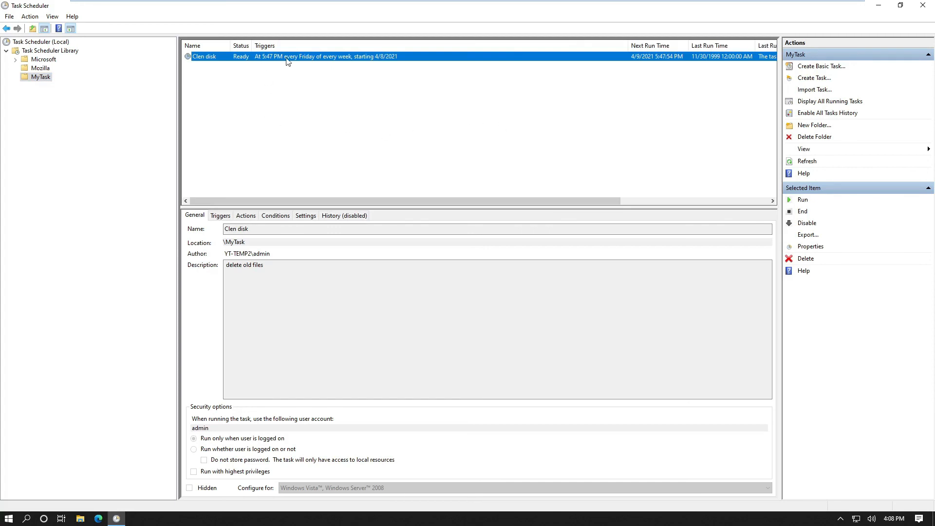
Step: Run the Clen disk task manually and close Task Scheduler
left_click(600, 152)
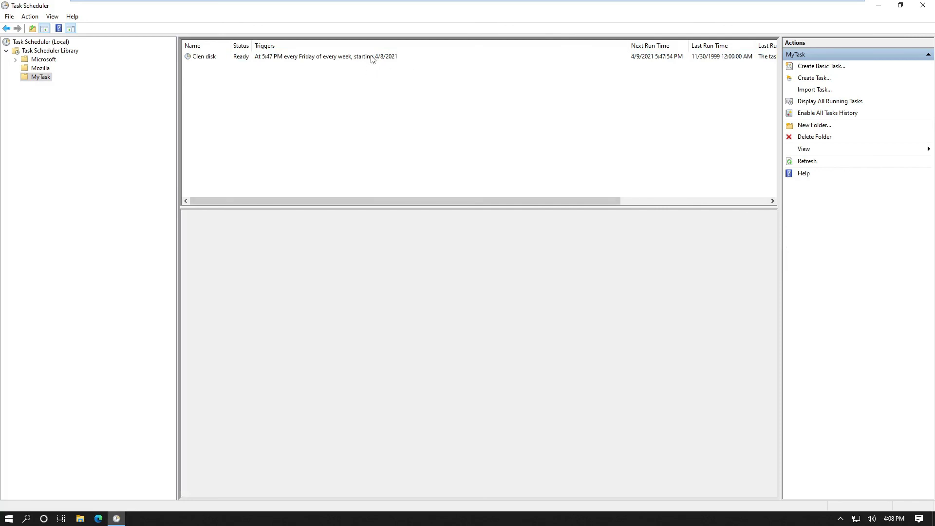
left_click(372, 59)
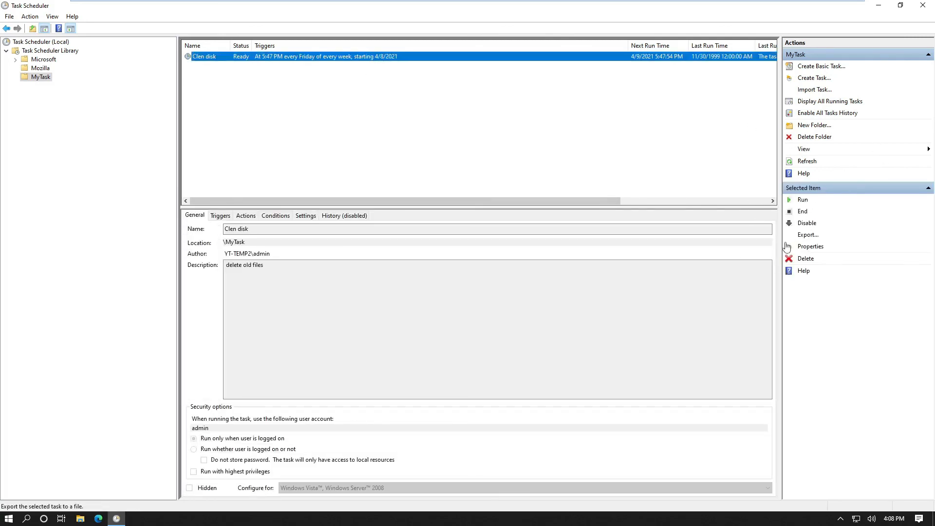
left_click(802, 202)
left_click(923, 9)
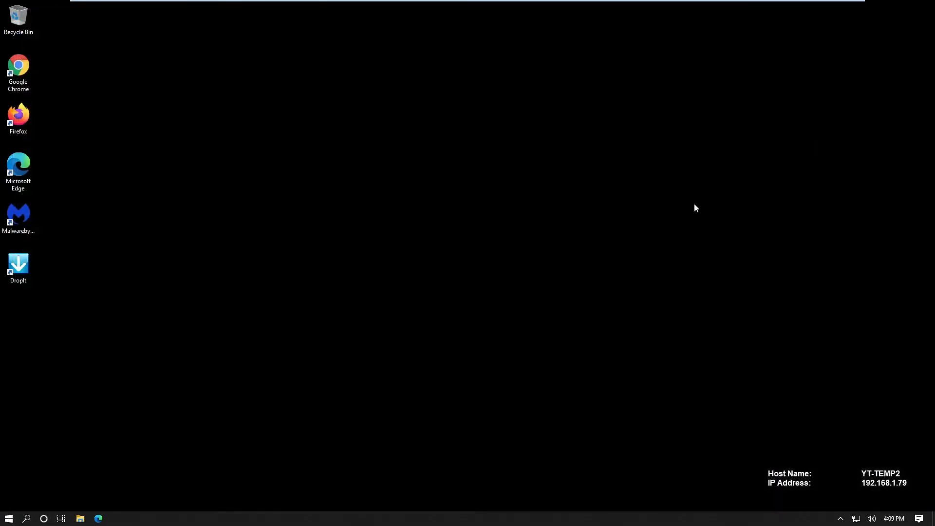